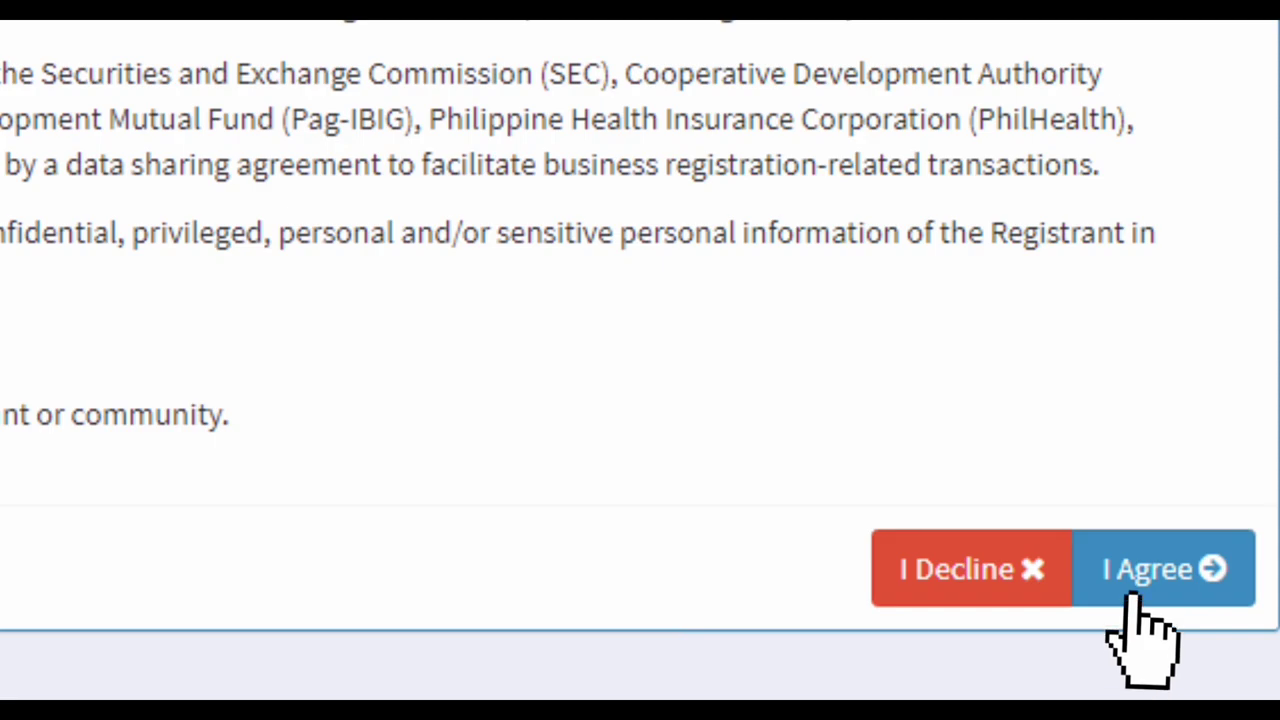
- Agree to the registration terms and confirm the owner's information to proceed with the application
{"action": "left_click", "coordinate": [1143, 560]}
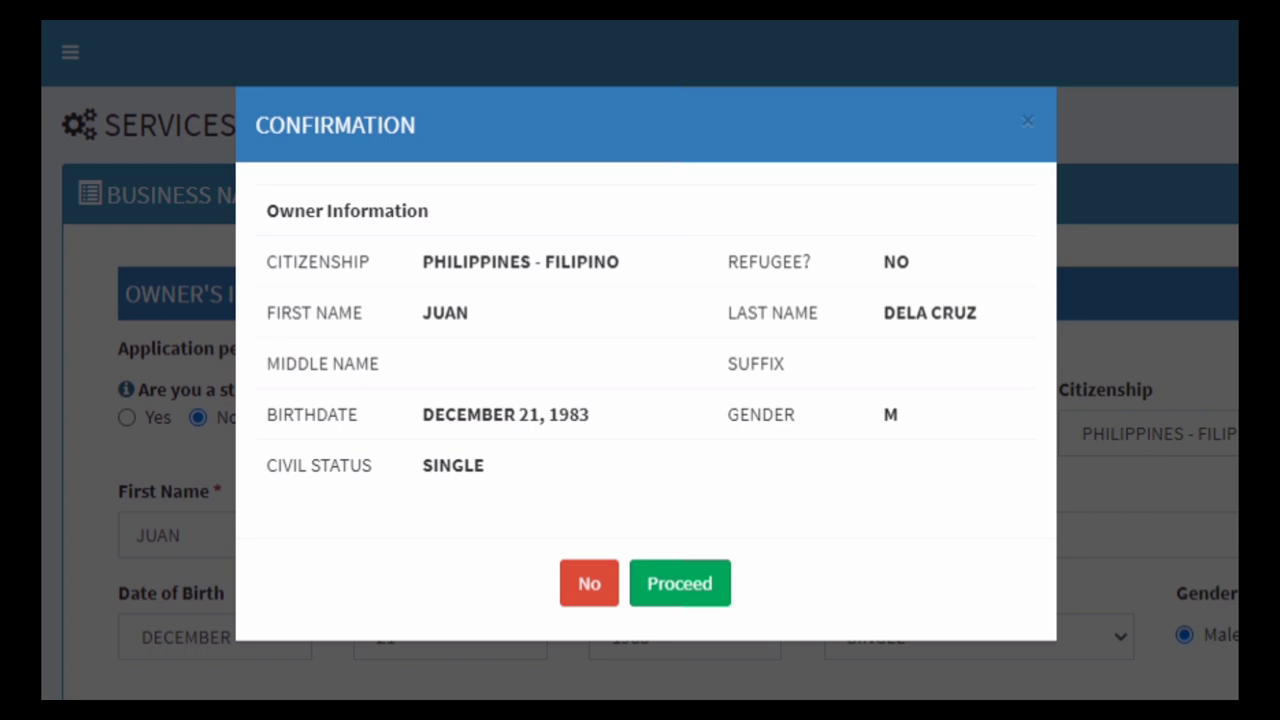
{"action": "left_click", "coordinate": [680, 588]}
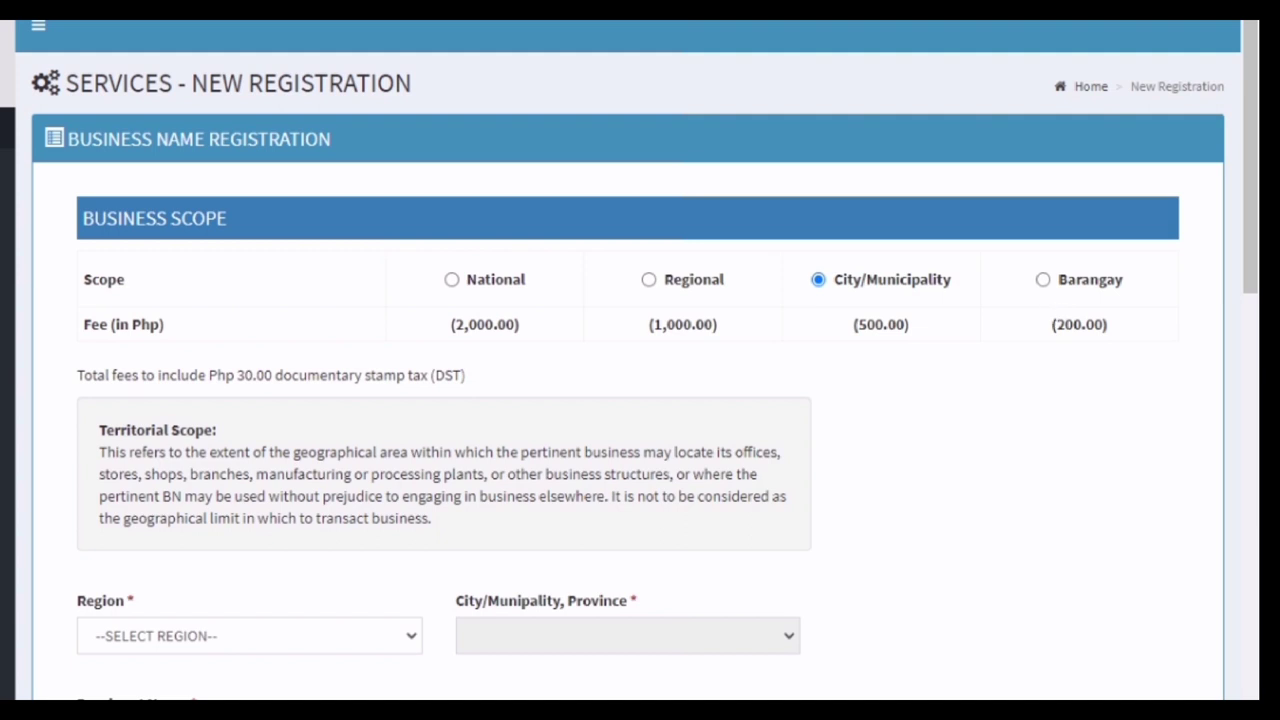
- Set the business scope's region to NCR - NATIONAL CAPITAL REGION and the city to SECOND DISTRICT - QUEZON CITY
{"action": "scroll", "coordinate": [830, 540], "scroll_direction": "down", "scroll_amount": 1}
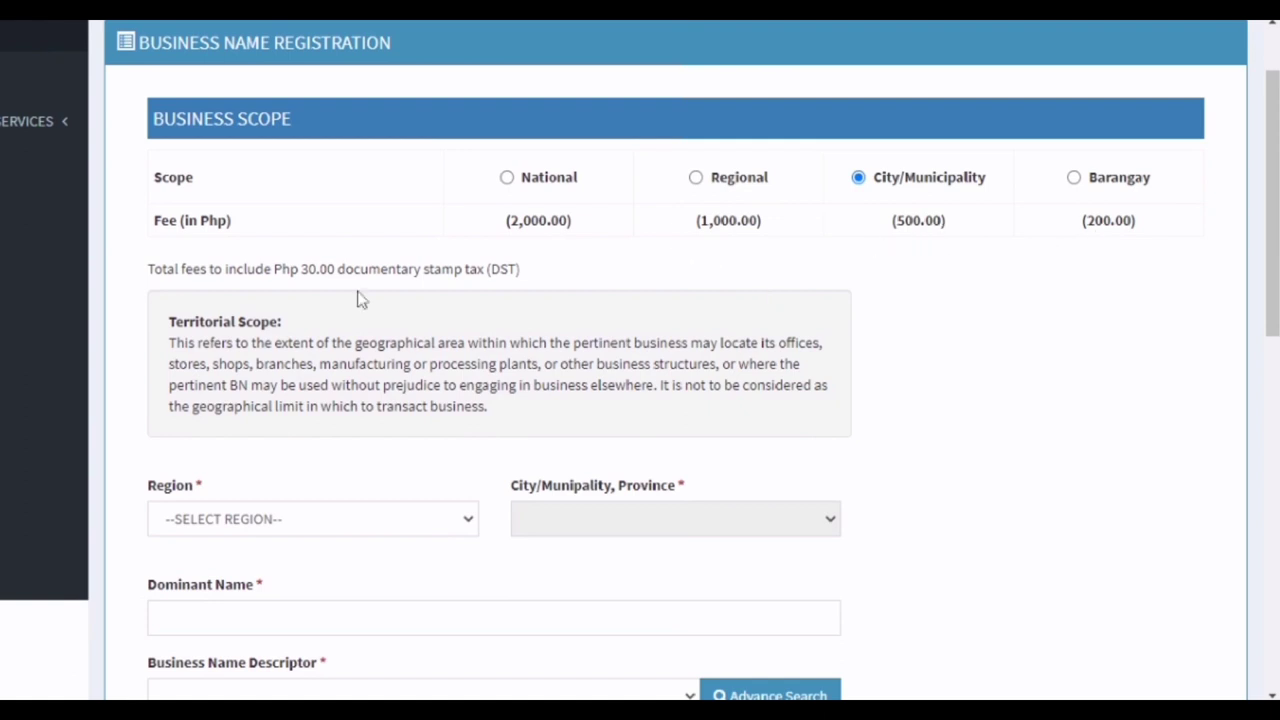
{"action": "scroll", "coordinate": [337, 251], "scroll_direction": "down", "scroll_amount": 1}
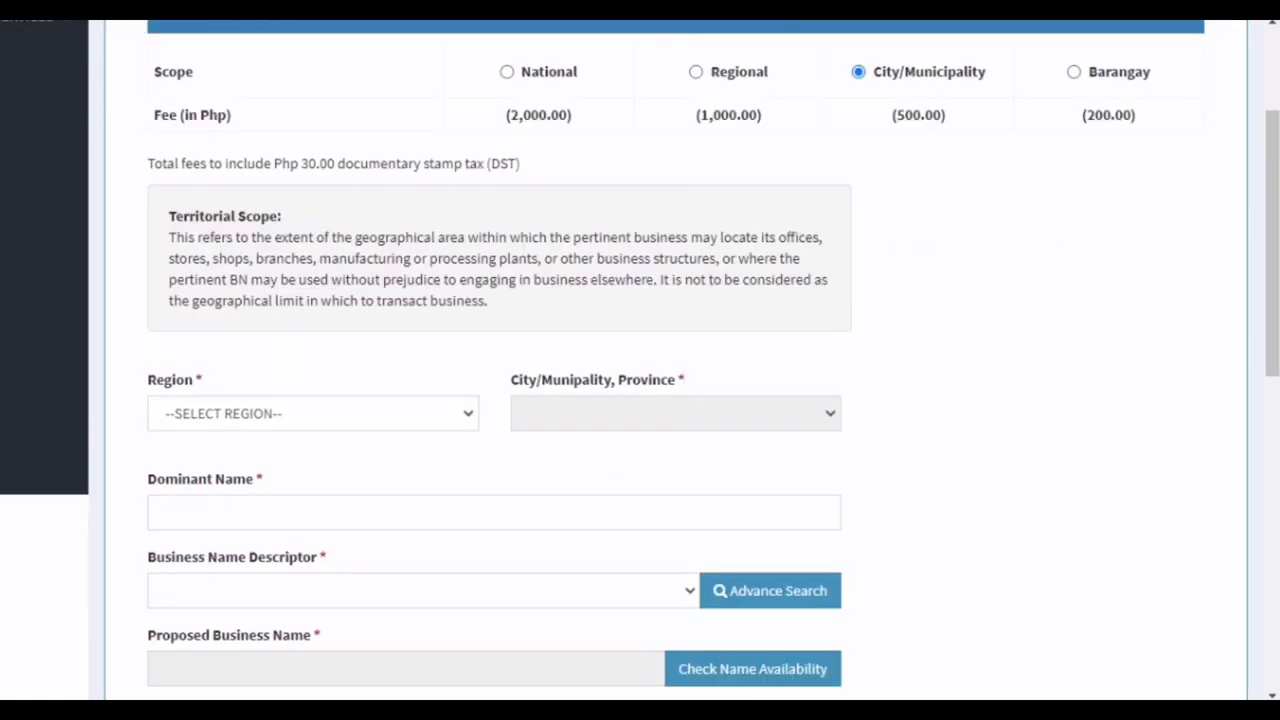
{"action": "left_click", "coordinate": [276, 418]}
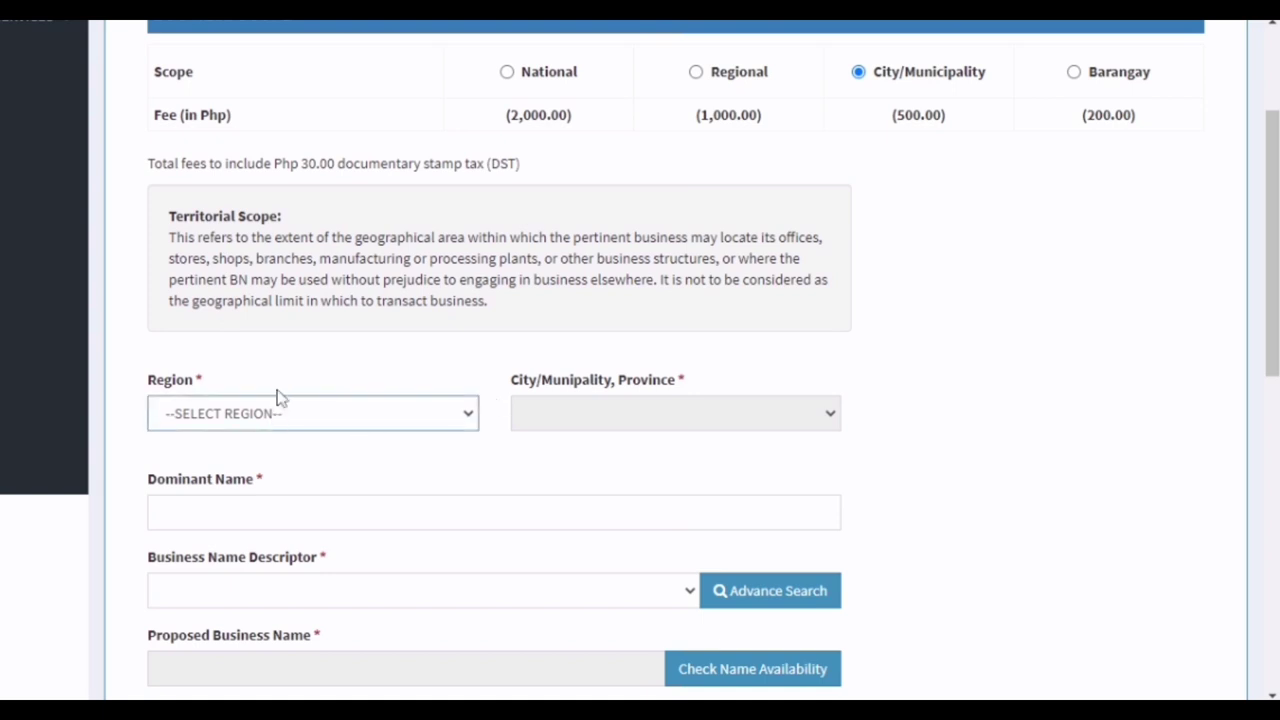
{"action": "left_click", "coordinate": [265, 450]}
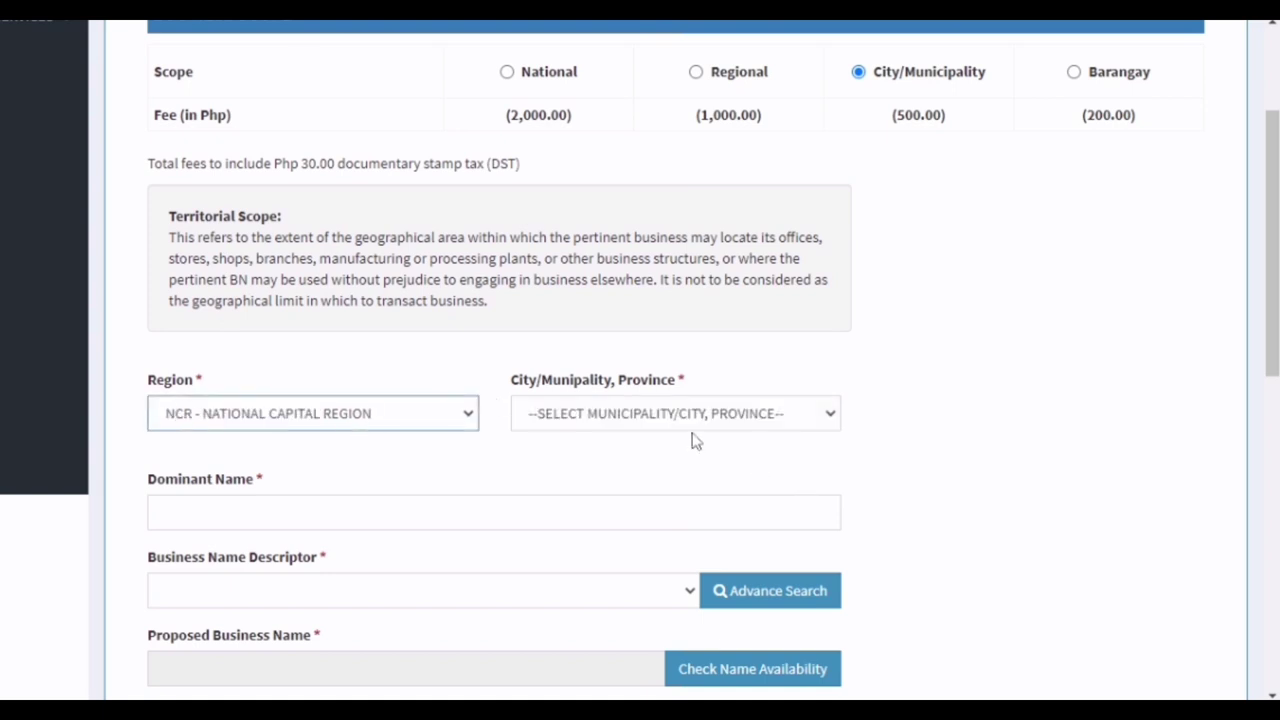
{"action": "left_click", "coordinate": [695, 428]}
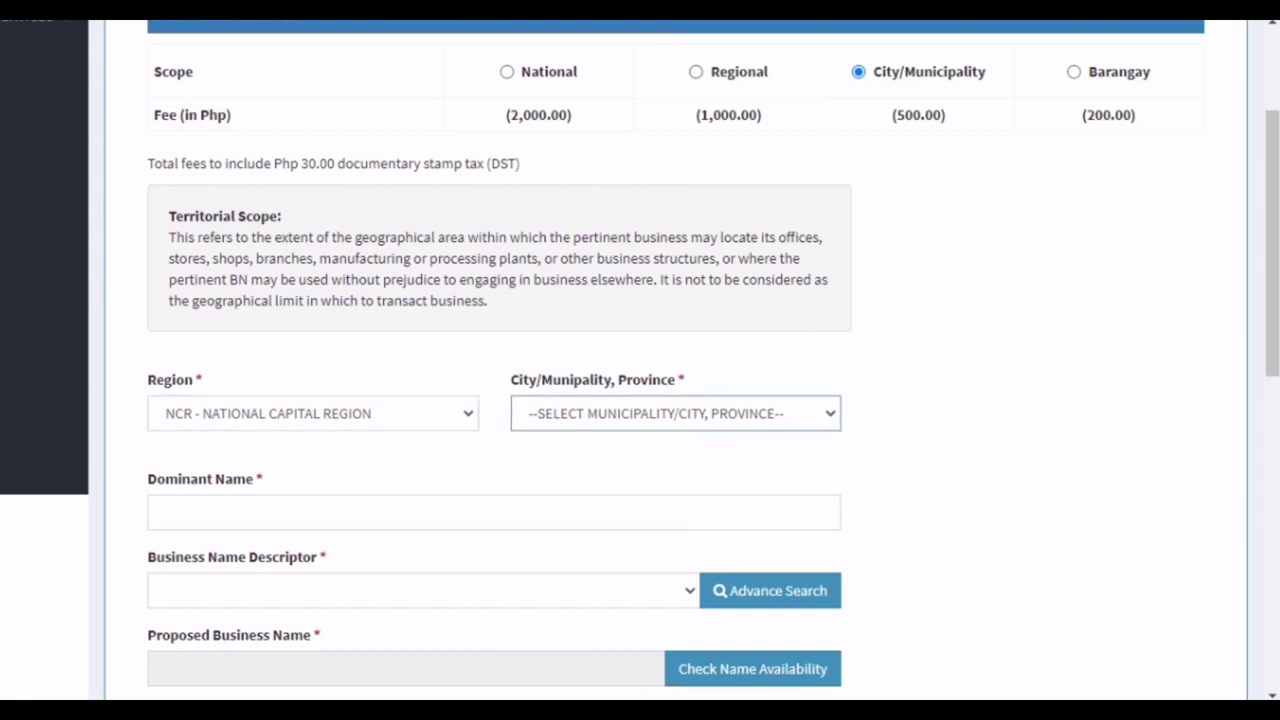
{"action": "left_click", "coordinate": [684, 199]}
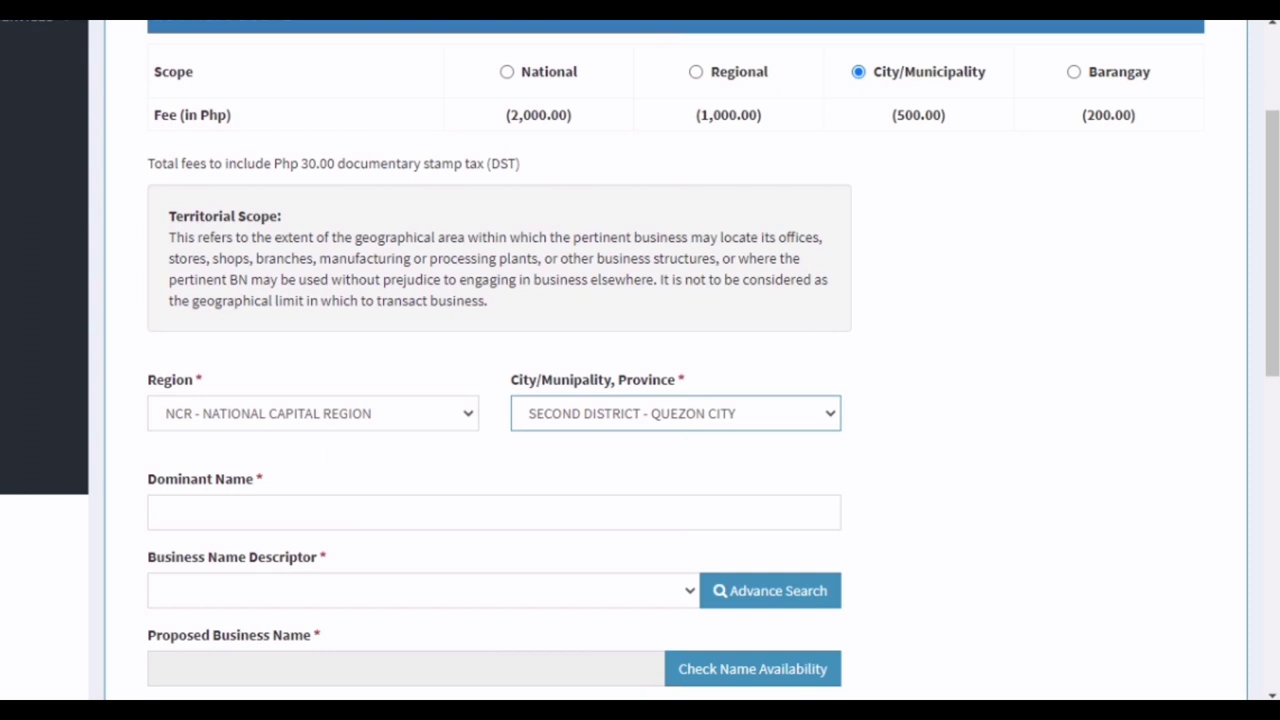
- Enter the owner's full name as the dominant name and choose FOOD CART as the business name descriptor
{"action": "left_click", "coordinate": [162, 512]}
{"action": "type", "text": "JUAN DELA CRUZ"}
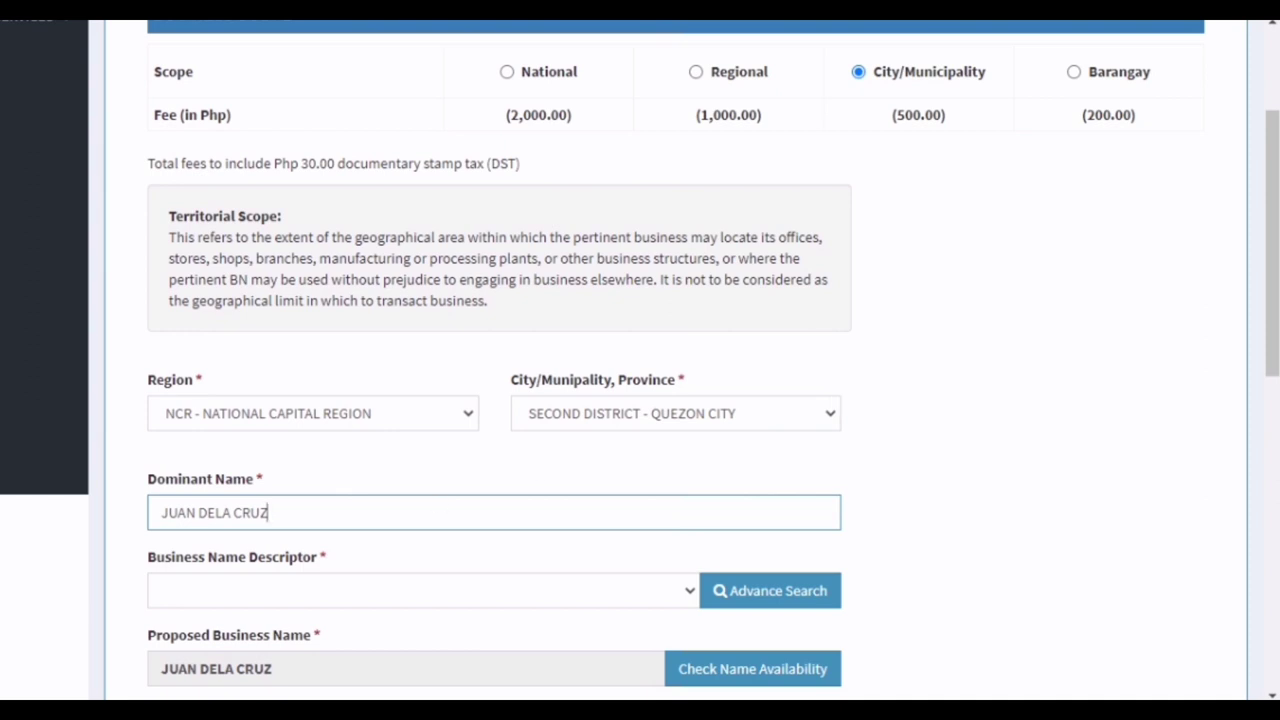
{"action": "left_click", "coordinate": [414, 594]}
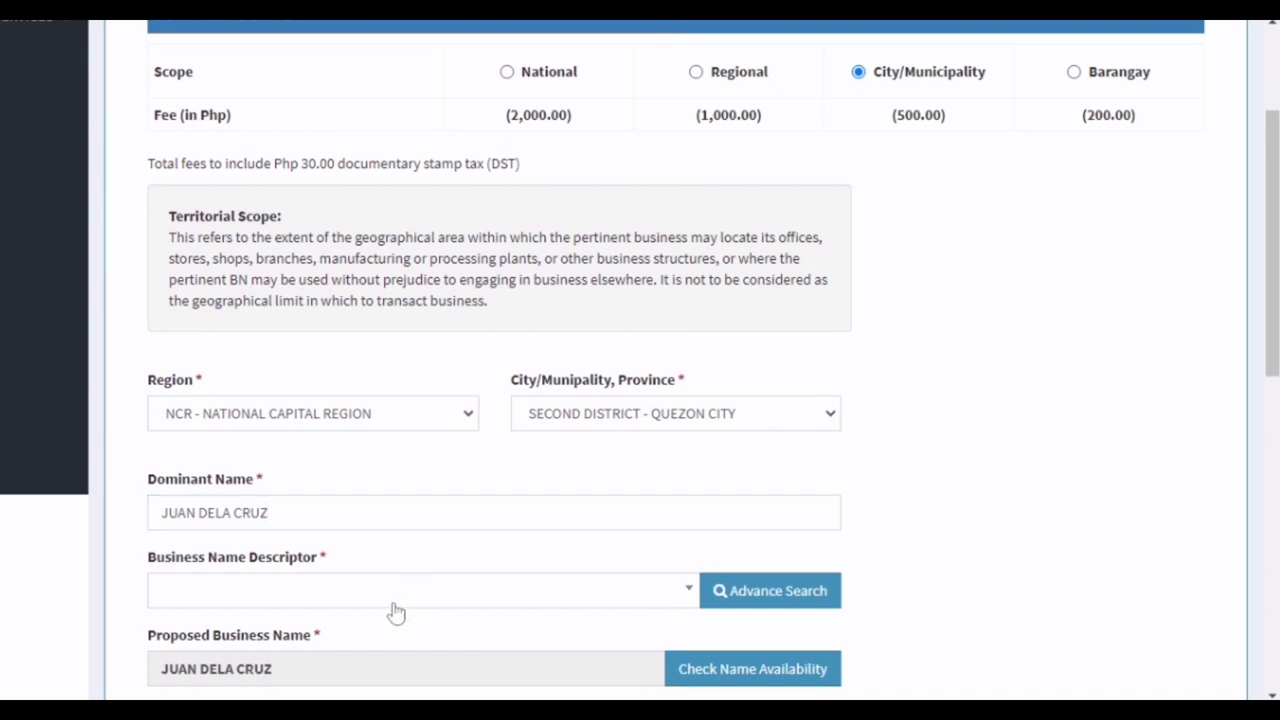
{"action": "left_click", "coordinate": [397, 603]}
{"action": "type", "text": "f"}
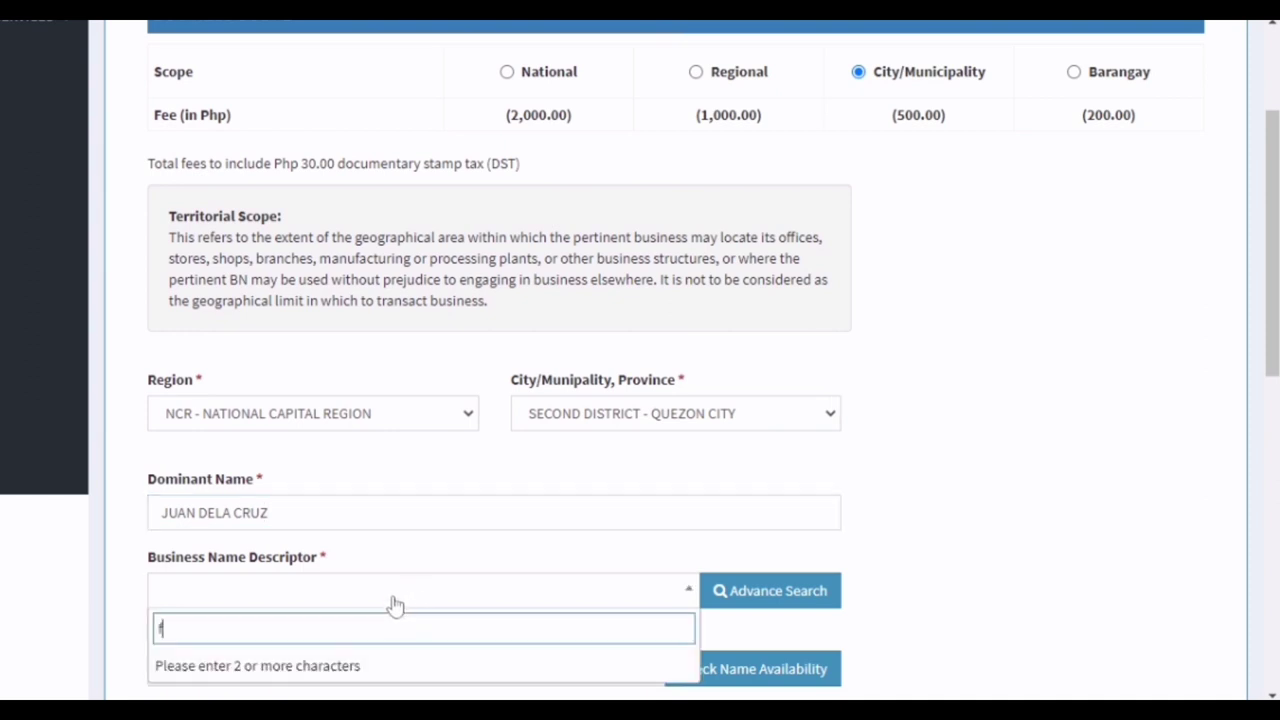
{"action": "type", "text": "ood"}
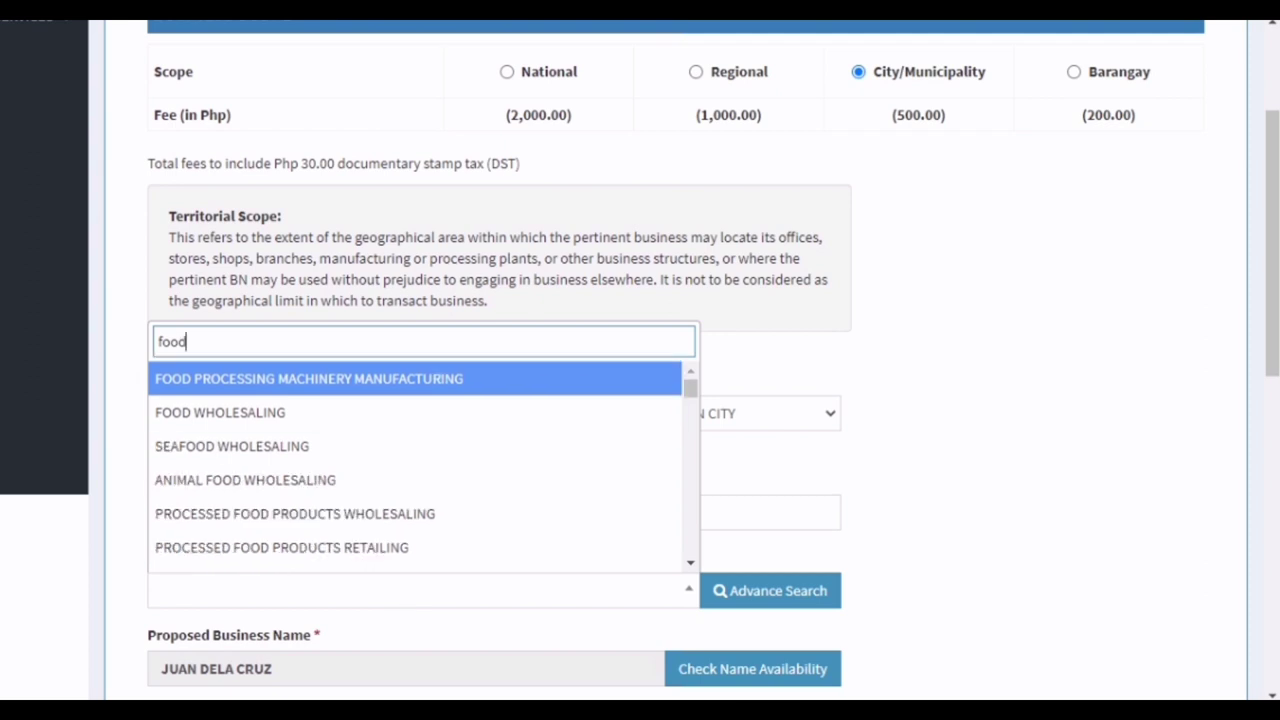
{"action": "type", "text": " c"}
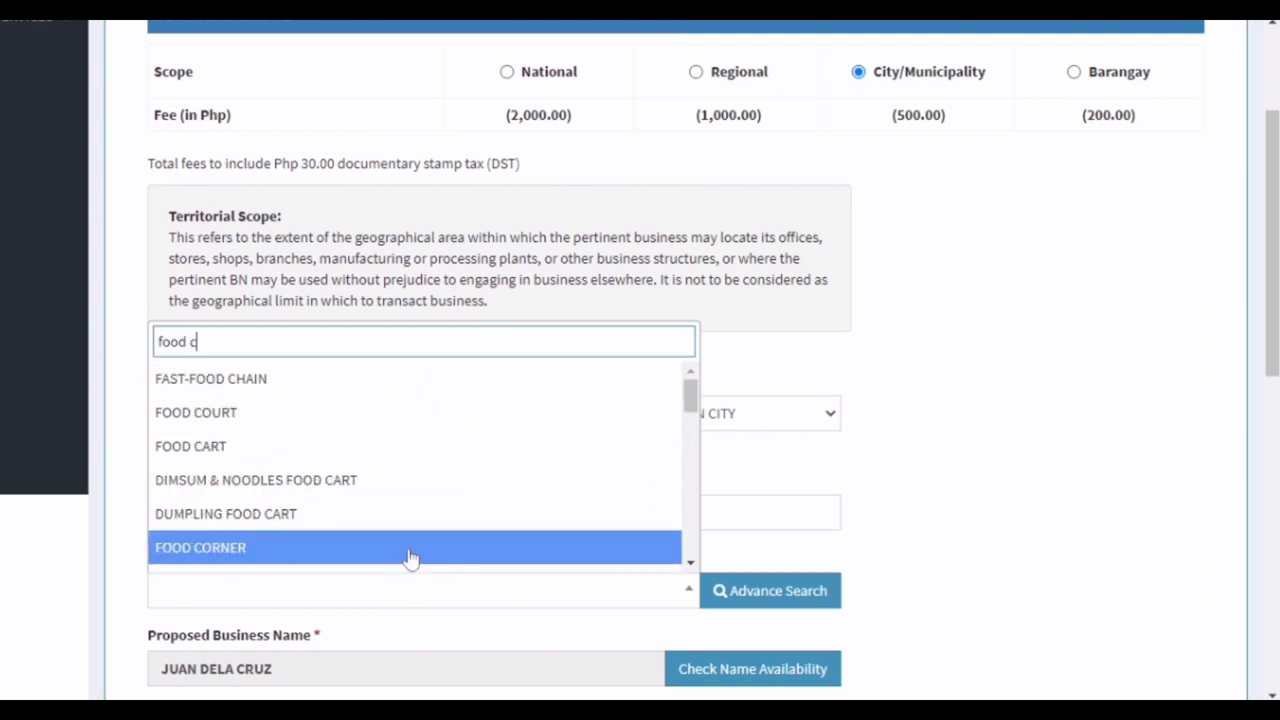
{"action": "left_click", "coordinate": [357, 454]}
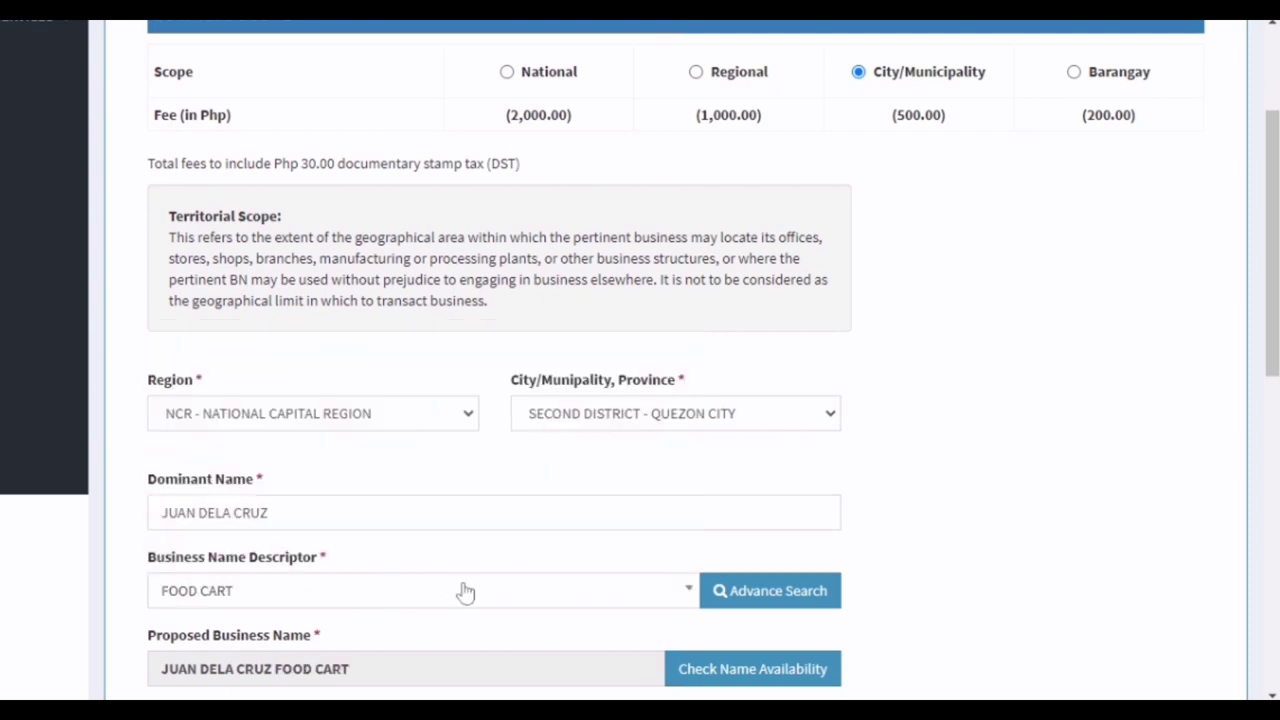
- Try to validate the proposed business name, comparing both naming orders and choosing Dominant Name - Business Name Descriptor
{"action": "scroll", "coordinate": [463, 591], "scroll_direction": "down", "scroll_amount": 1}
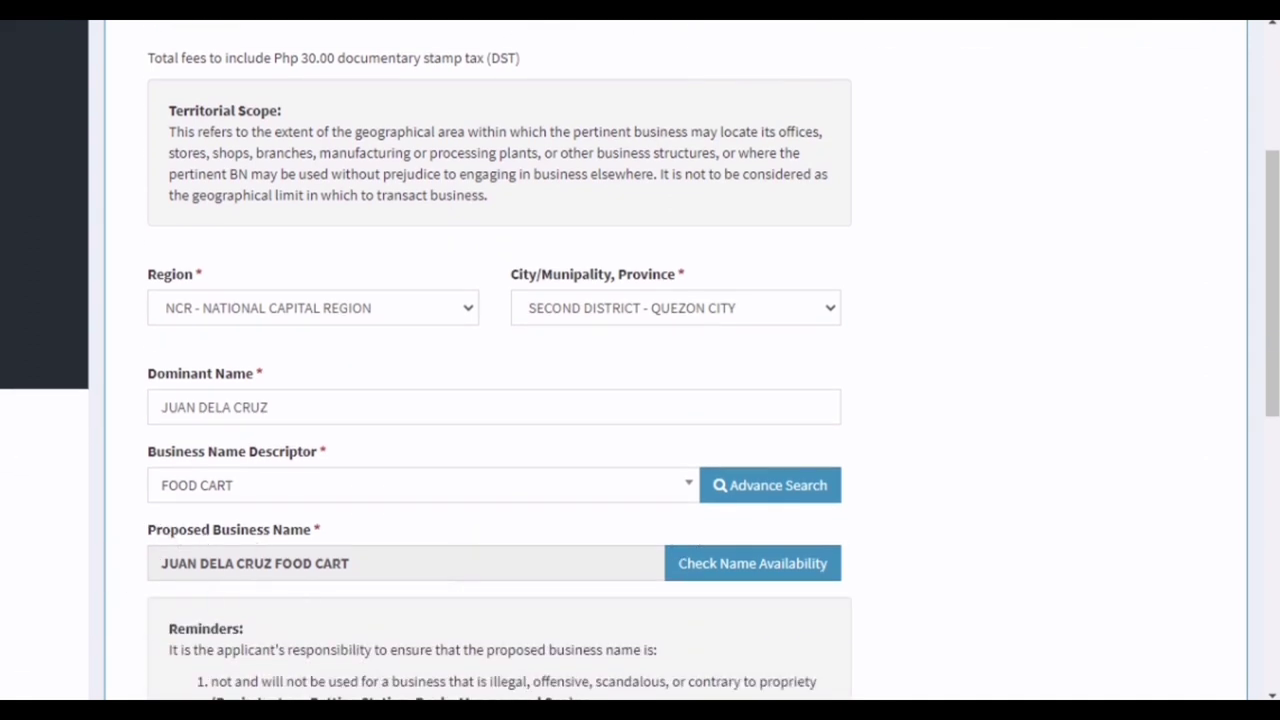
{"action": "scroll", "coordinate": [712, 570], "scroll_direction": "down", "scroll_amount": 1}
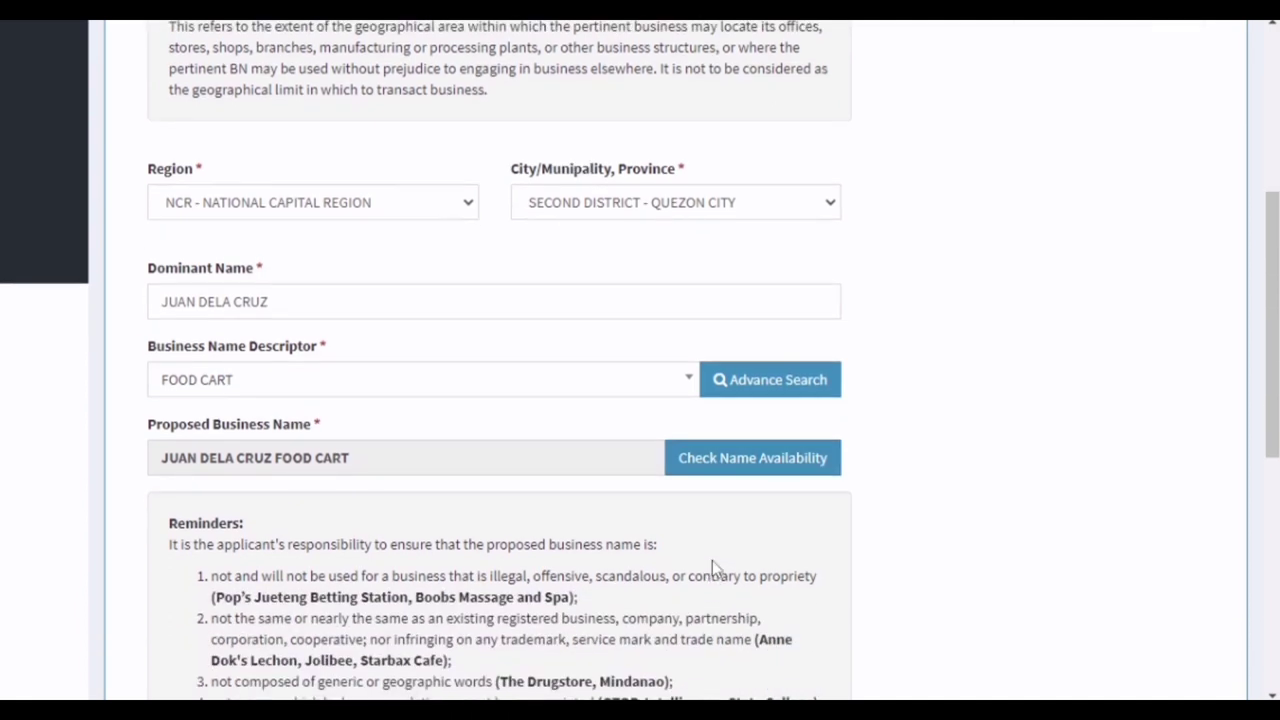
{"action": "left_click", "coordinate": [740, 478]}
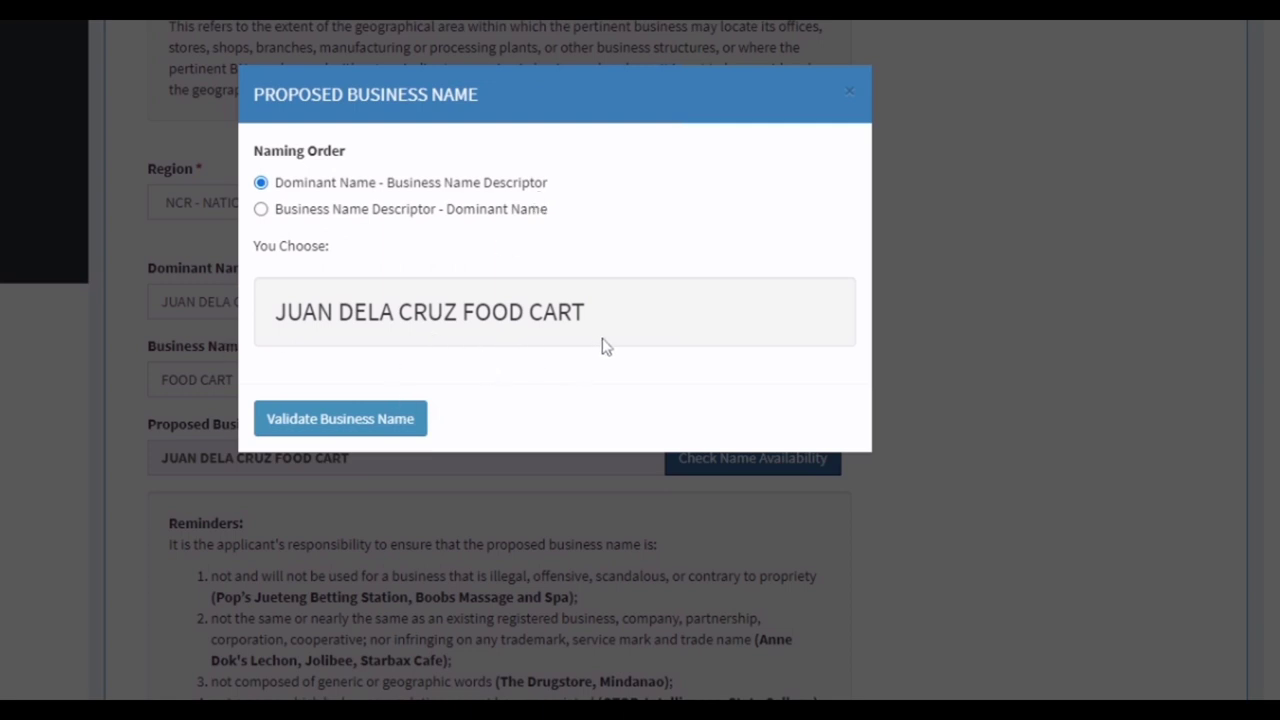
{"action": "left_click", "coordinate": [260, 210]}
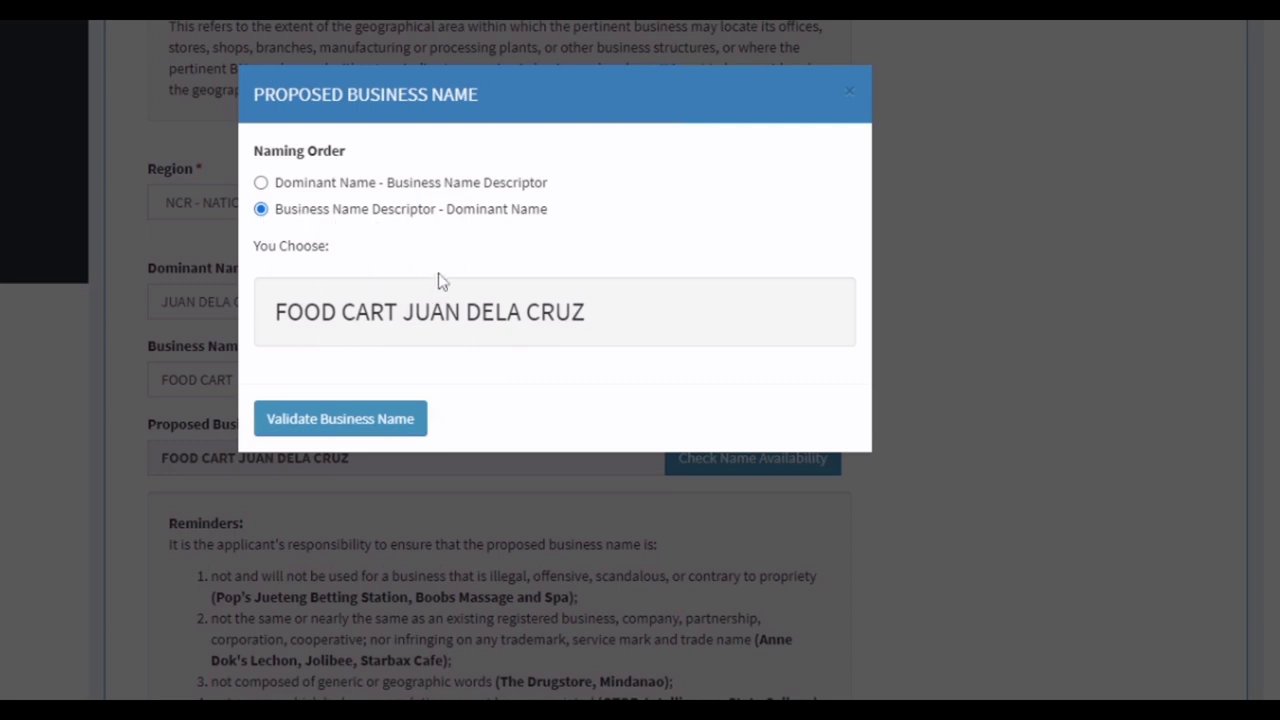
{"action": "left_click", "coordinate": [260, 183]}
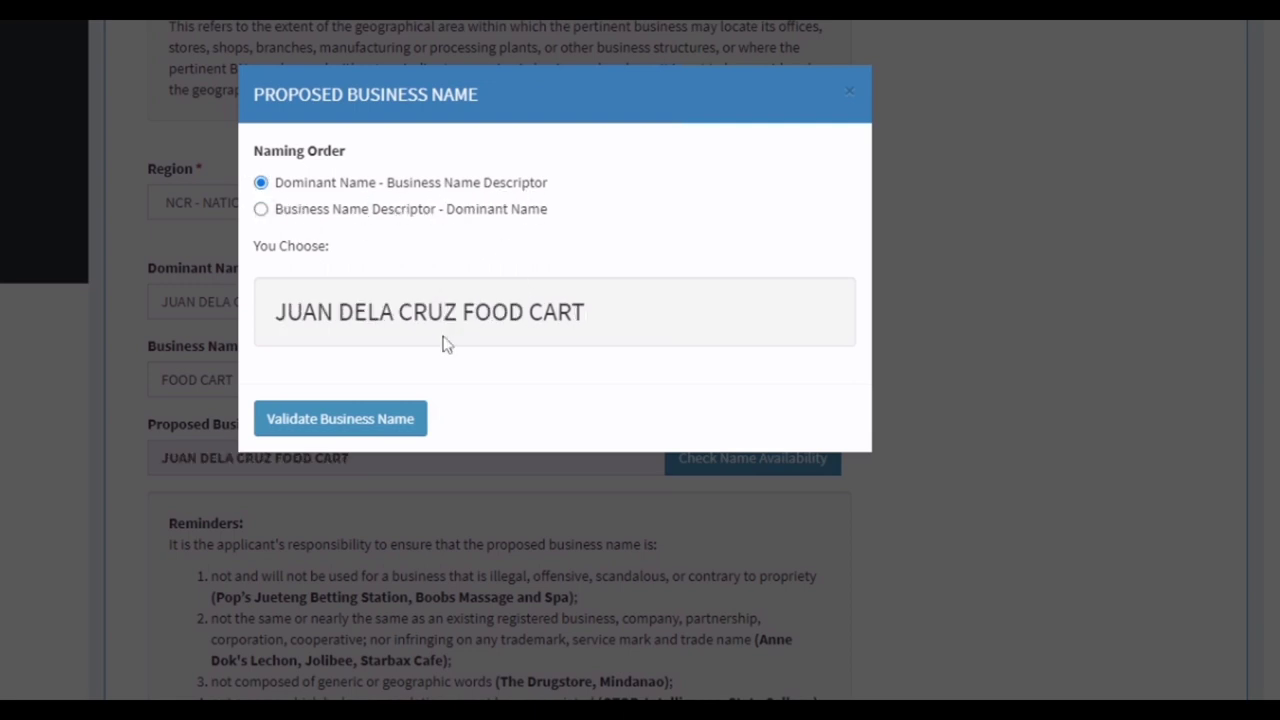
{"action": "left_click", "coordinate": [383, 421]}
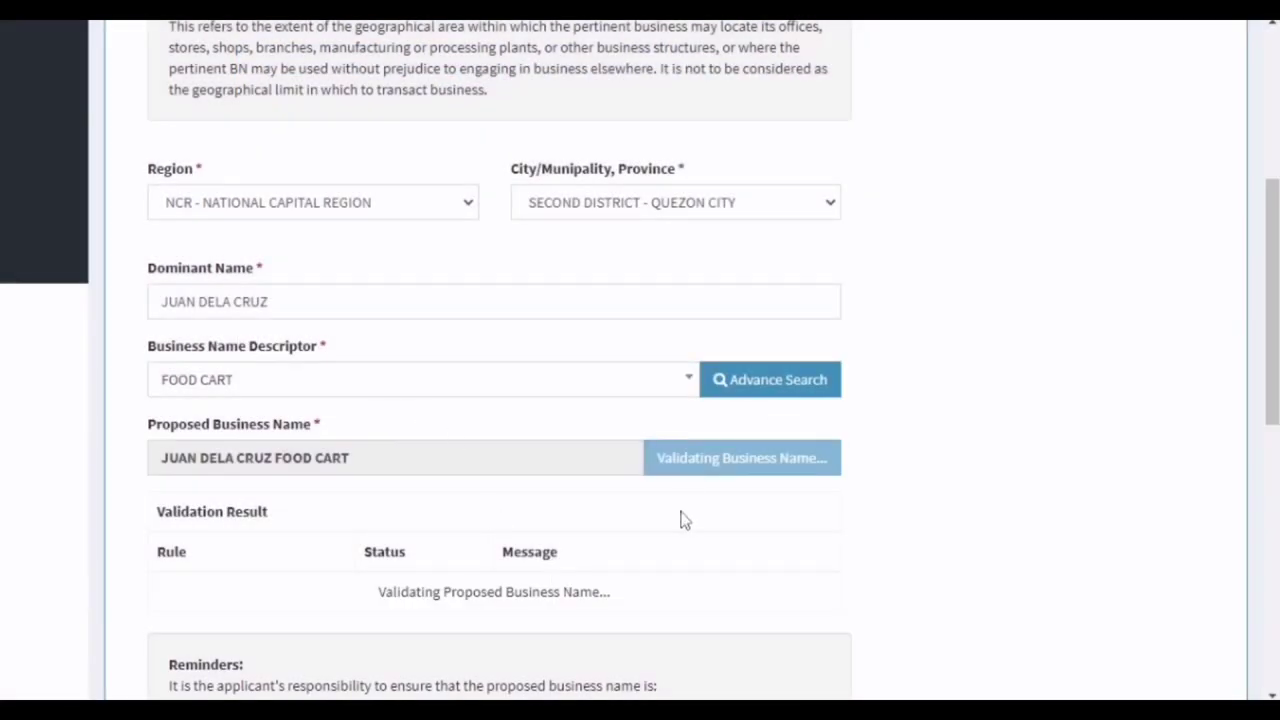
- Run the name availability check again with the Dominant Name - Business Name Descriptor order
{"action": "scroll", "coordinate": [680, 519], "scroll_direction": "down", "scroll_amount": 1}
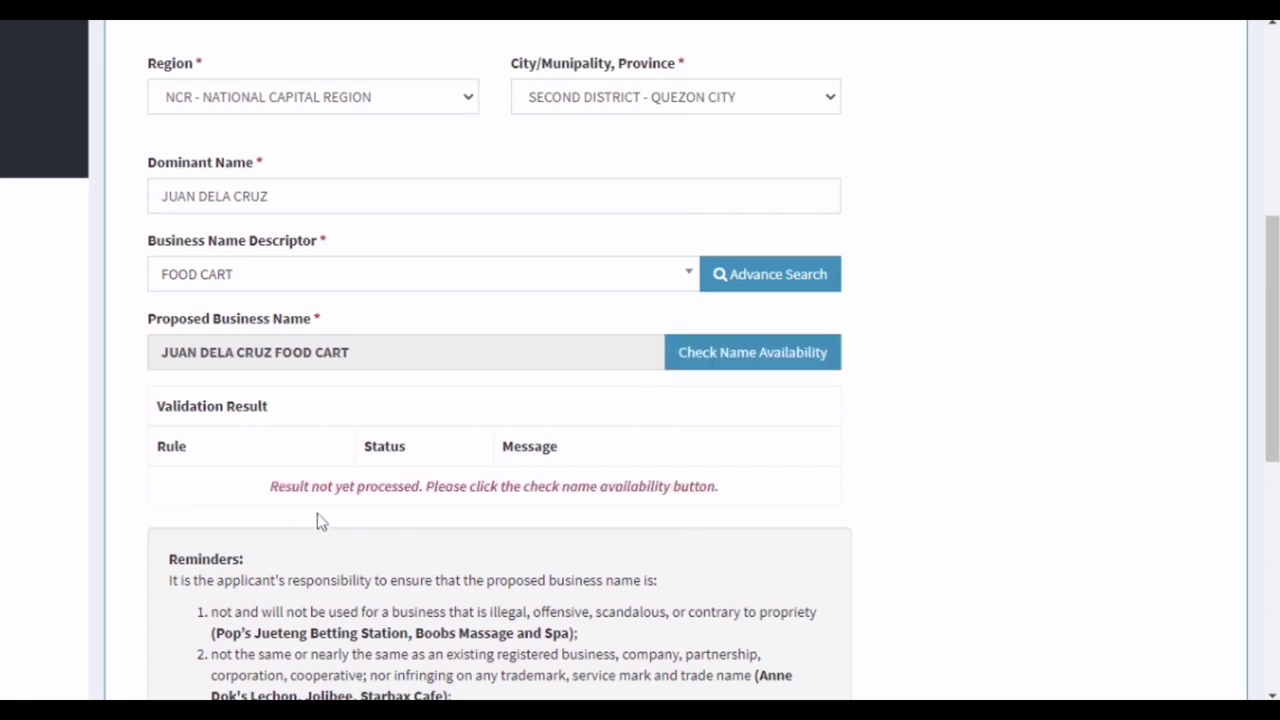
{"action": "left_click", "coordinate": [766, 364]}
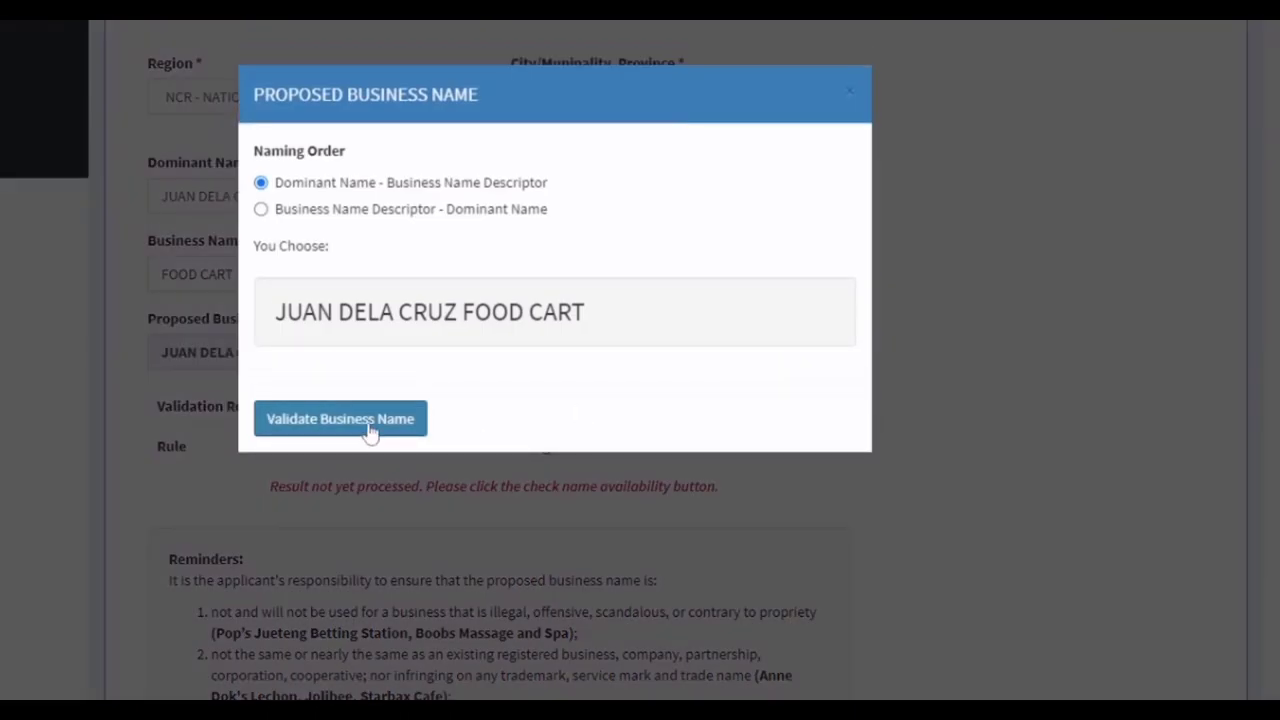
{"action": "left_click", "coordinate": [370, 428]}
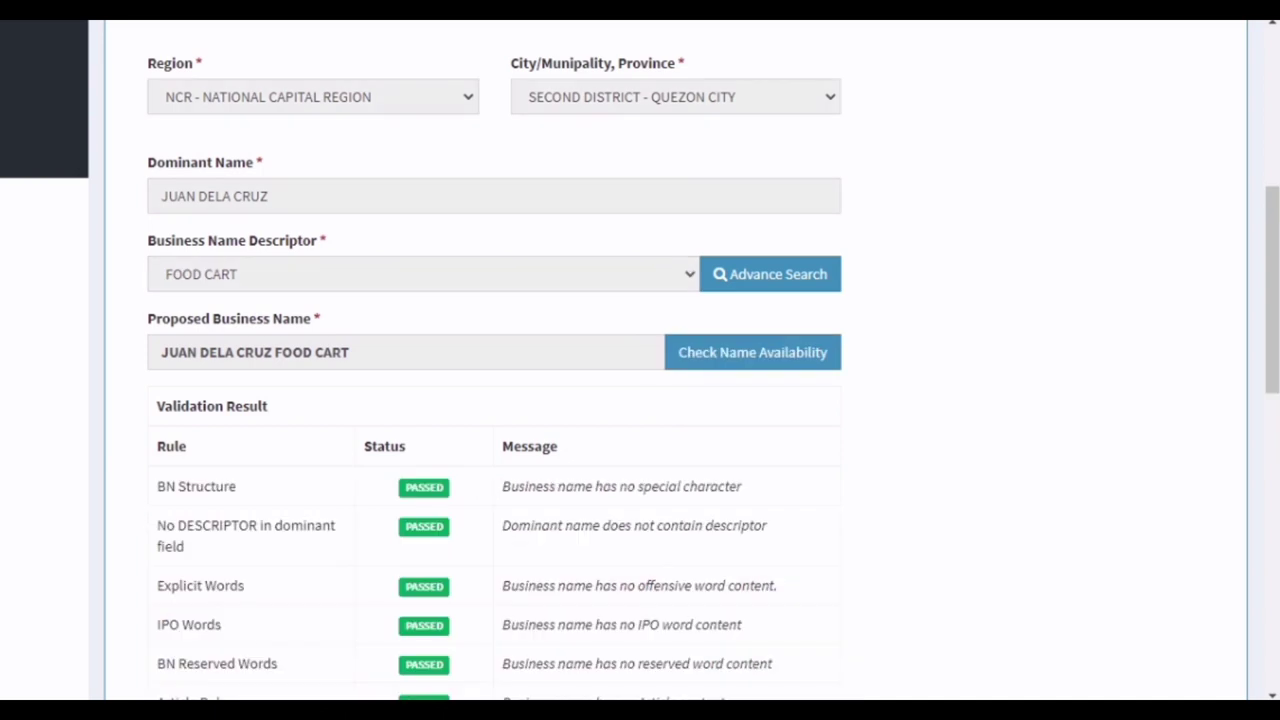
- Review the validation results and reminders, and confirm using the proposed business name for this registration
{"action": "scroll", "coordinate": [583, 470], "scroll_direction": "down", "scroll_amount": 2}
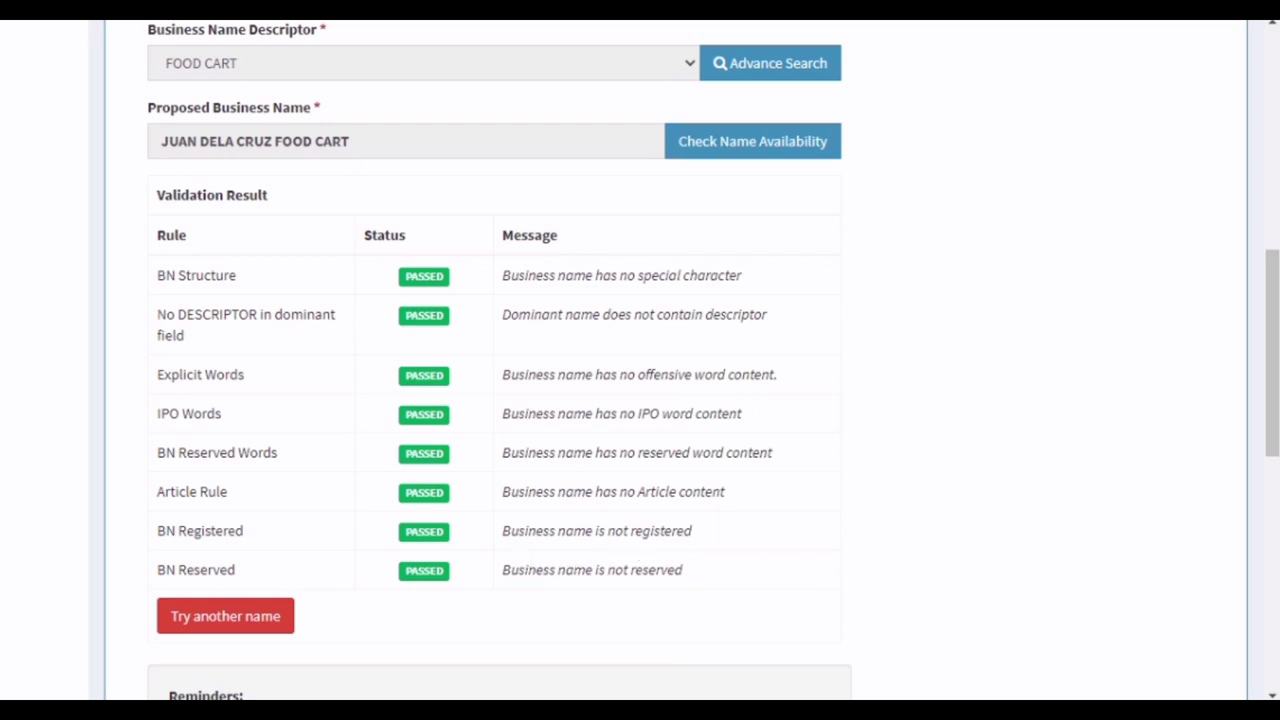
{"action": "scroll", "coordinate": [749, 534], "scroll_direction": "down", "scroll_amount": 3}
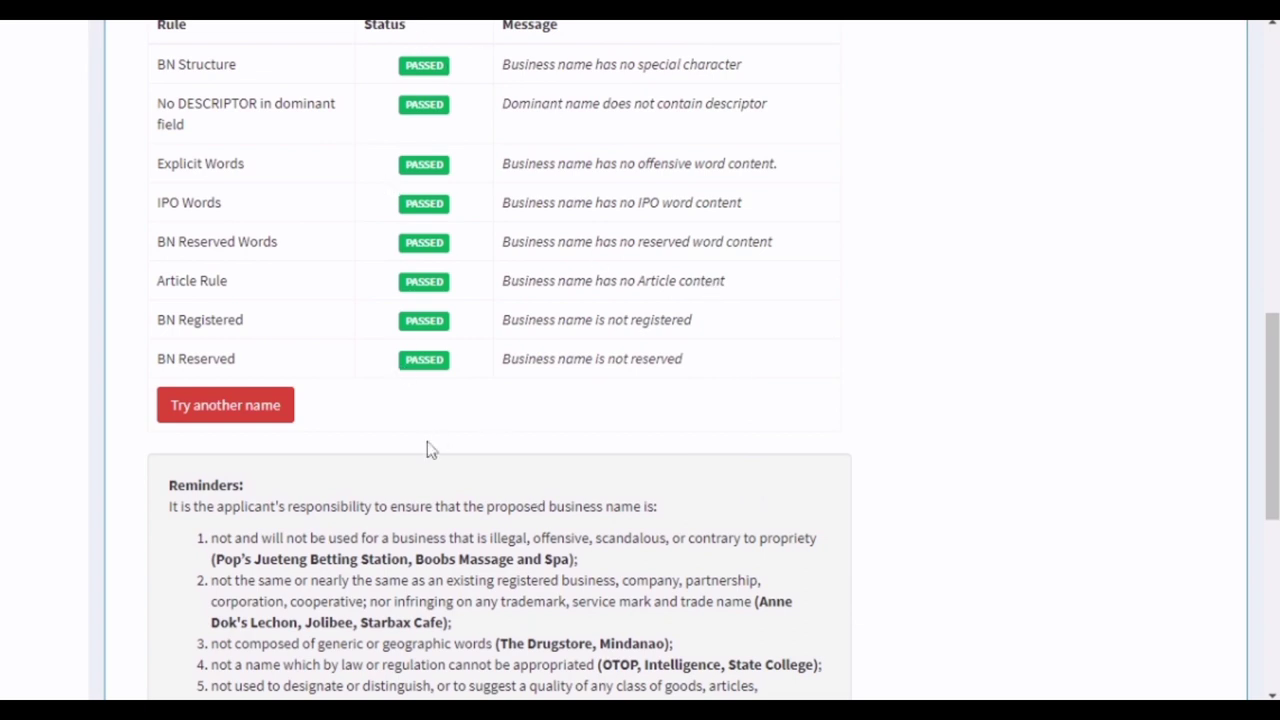
{"action": "scroll", "coordinate": [721, 641], "scroll_direction": "down", "scroll_amount": 3}
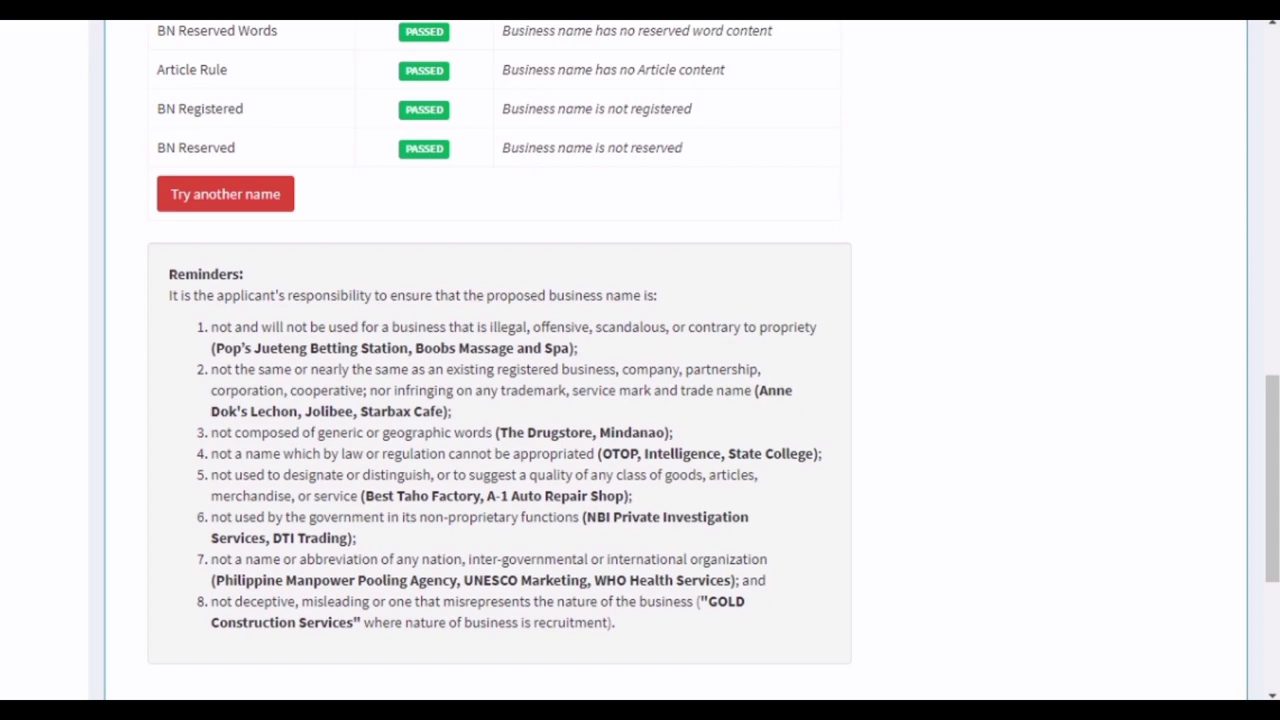
{"action": "scroll", "coordinate": [640, 400], "scroll_direction": "down", "scroll_amount": 2}
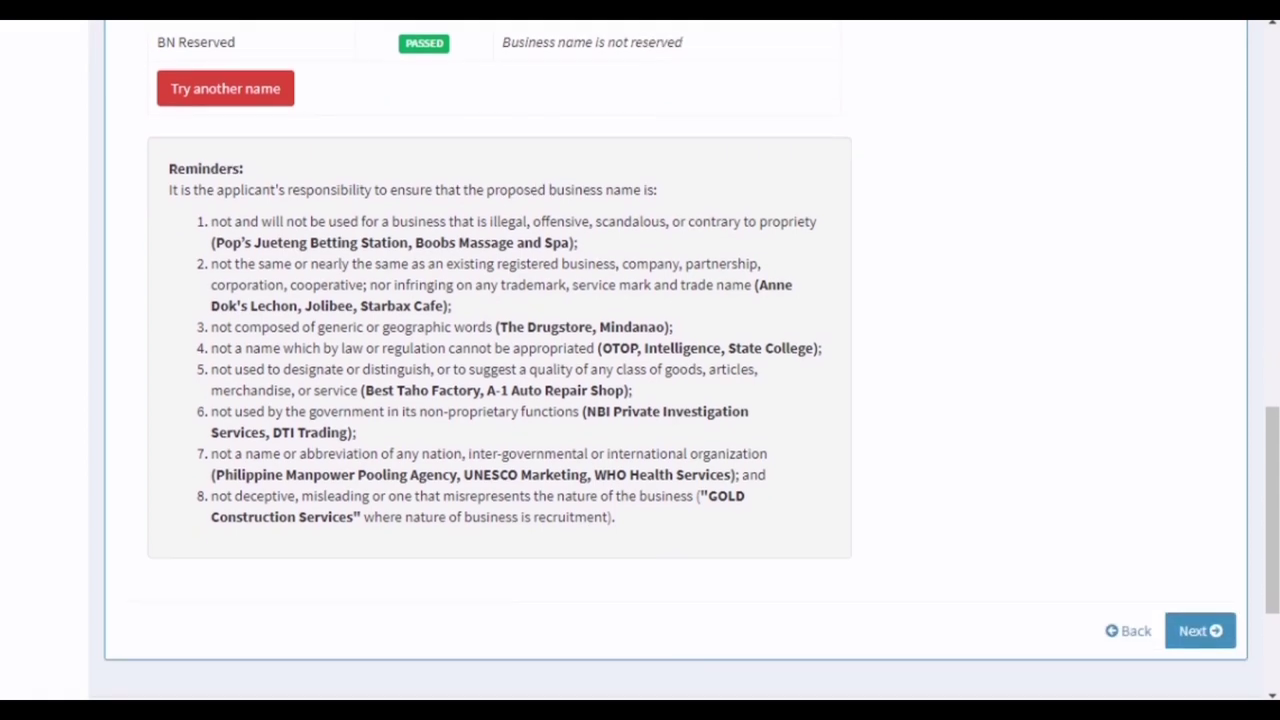
{"action": "left_click", "coordinate": [1210, 633]}
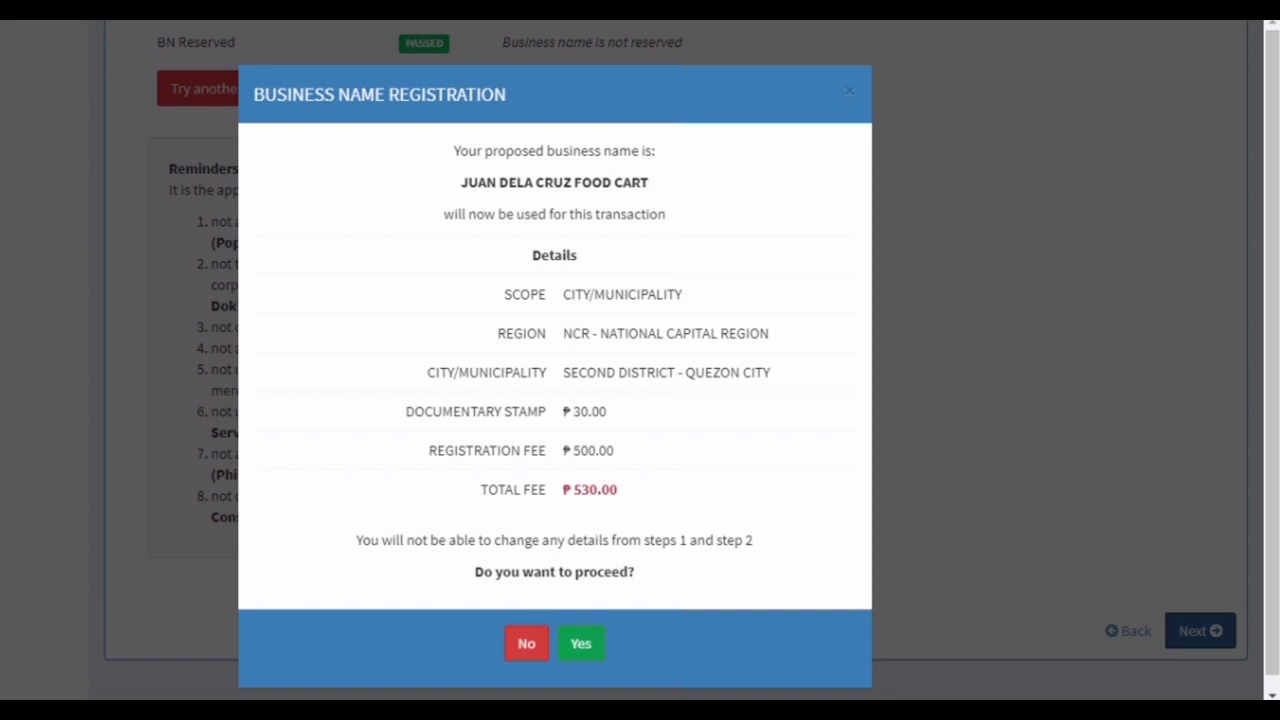
{"action": "left_click", "coordinate": [580, 643]}
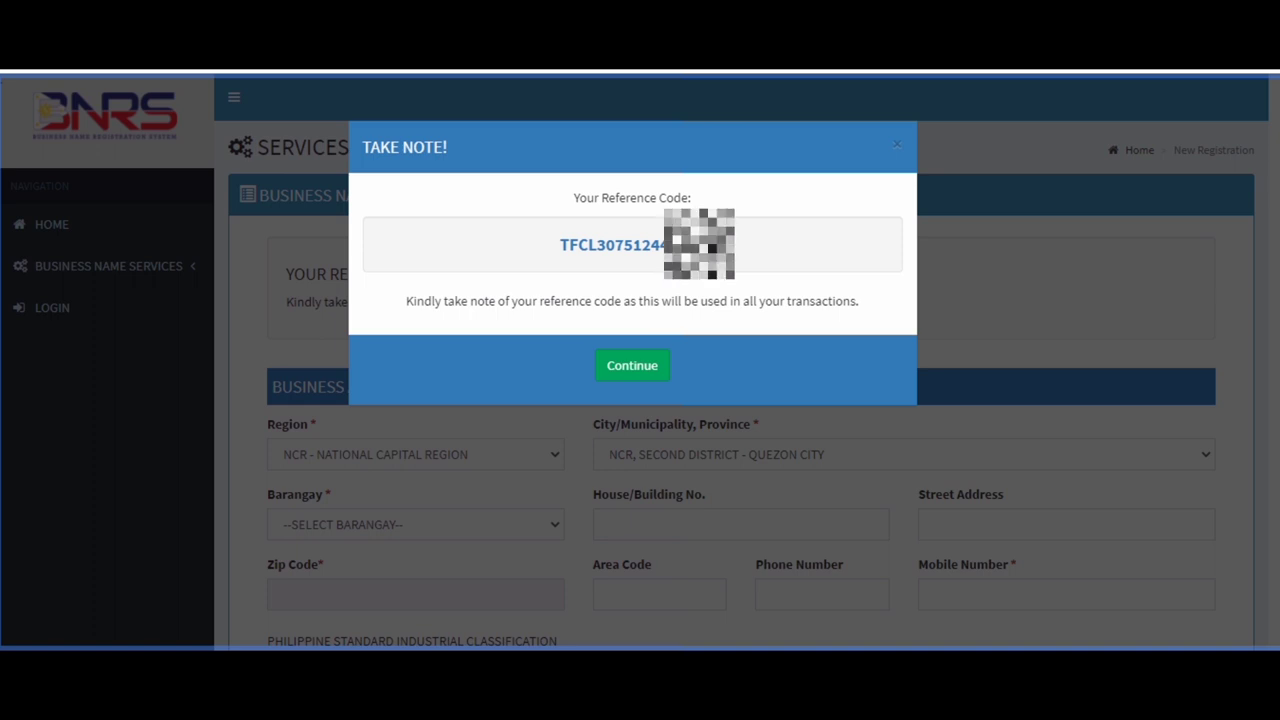
- Continue past the reference code notice, and confirm the business details and the undertaking with its consent
{"action": "key", "text": "Return"}
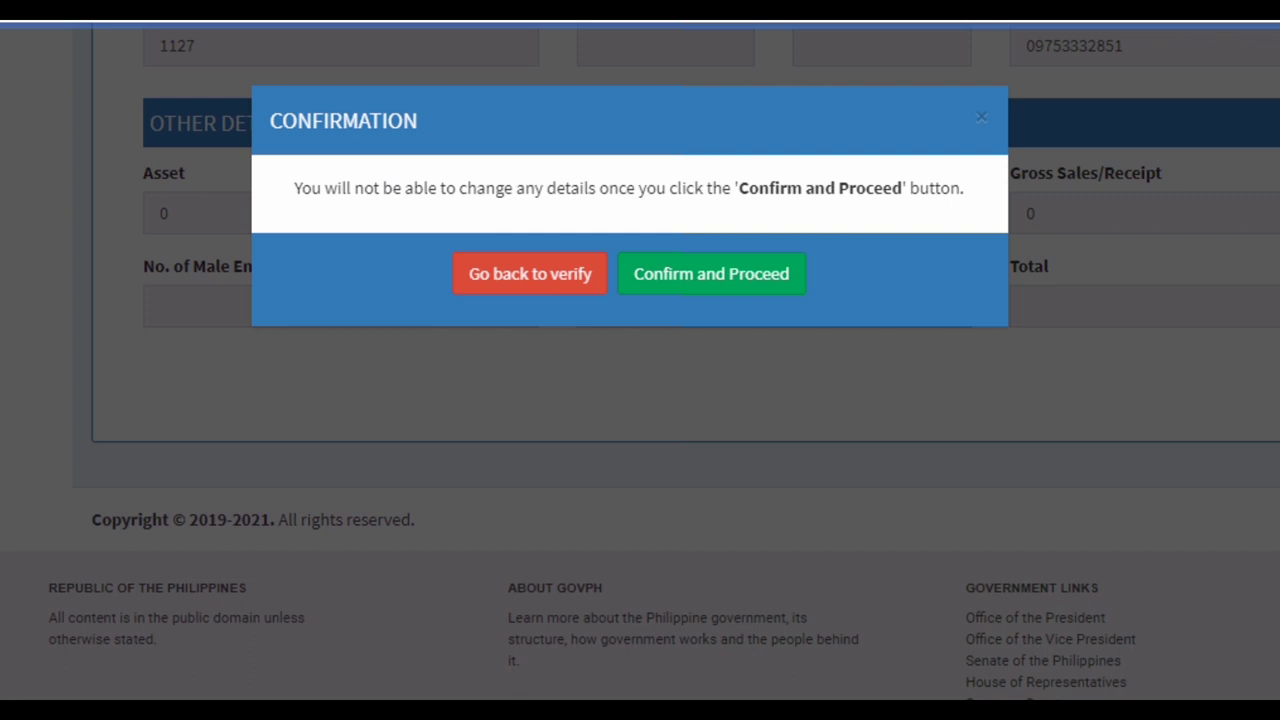
{"action": "left_click", "coordinate": [677, 283]}
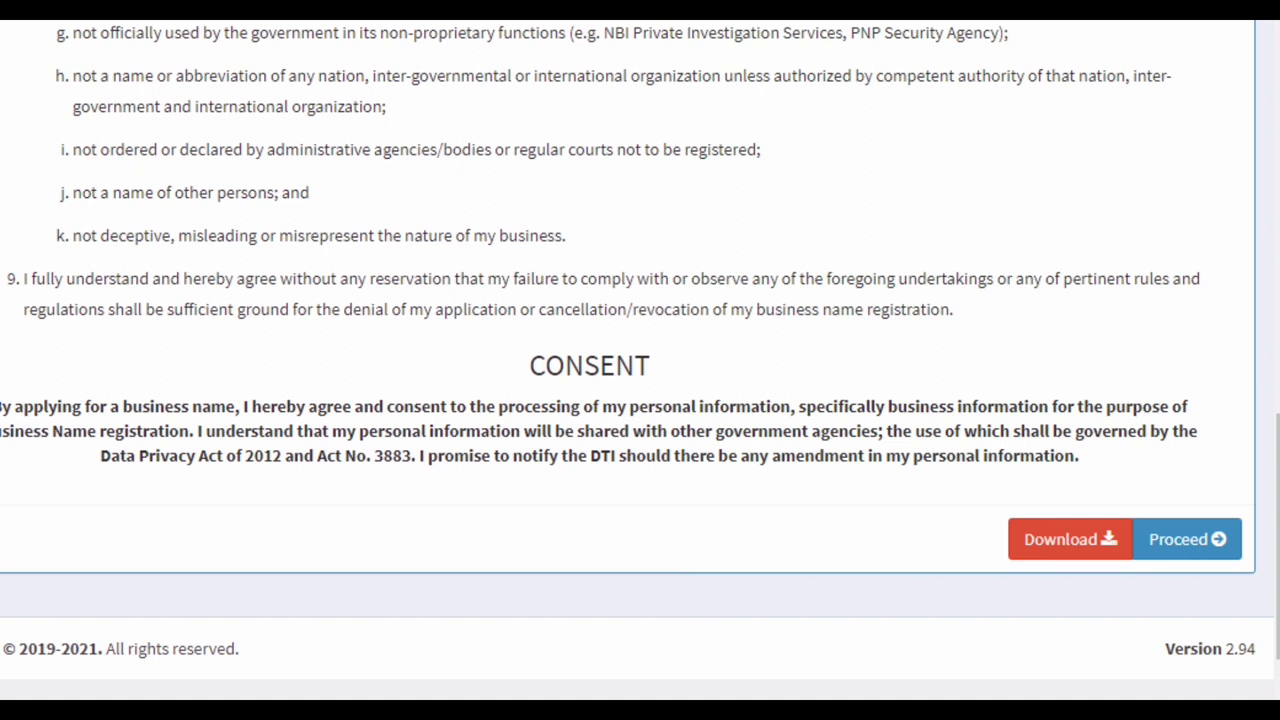
{"action": "left_click", "coordinate": [1185, 541]}
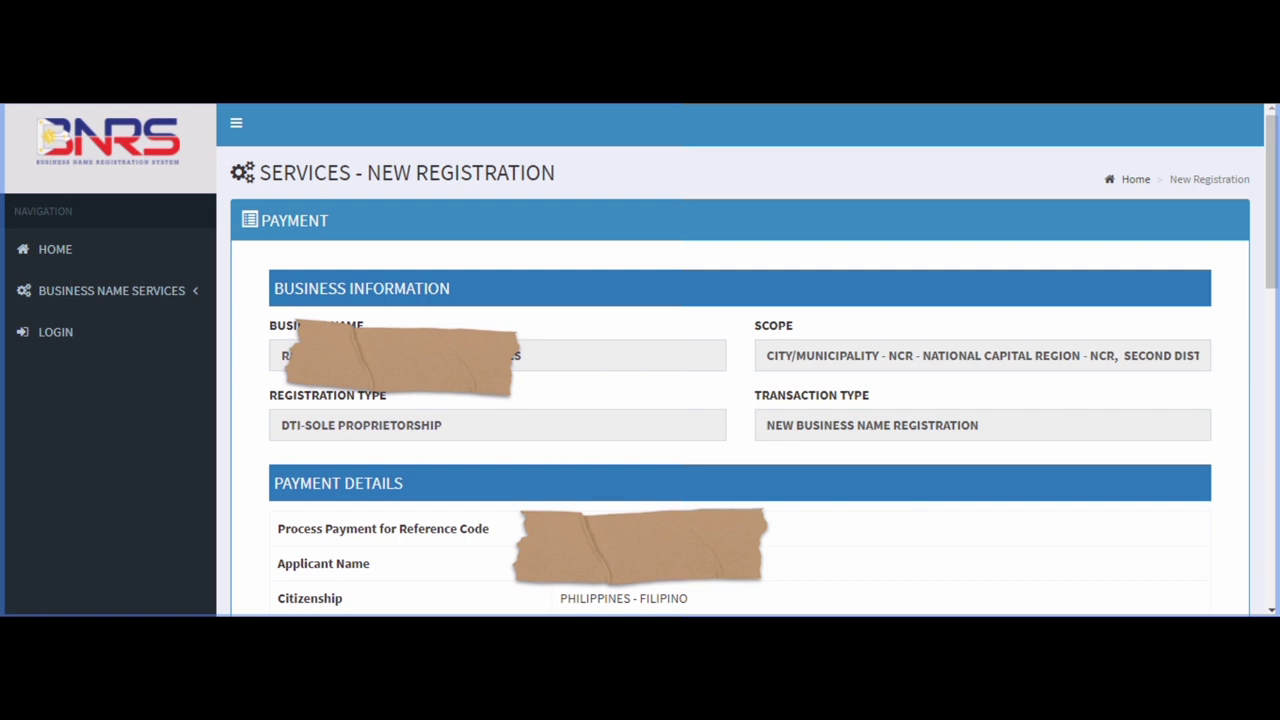
- Proceed to payment through GCash and log in by submitting the authentication code and the MPIN
{"action": "scroll", "coordinate": [740, 360], "scroll_direction": "down", "scroll_amount": 4}
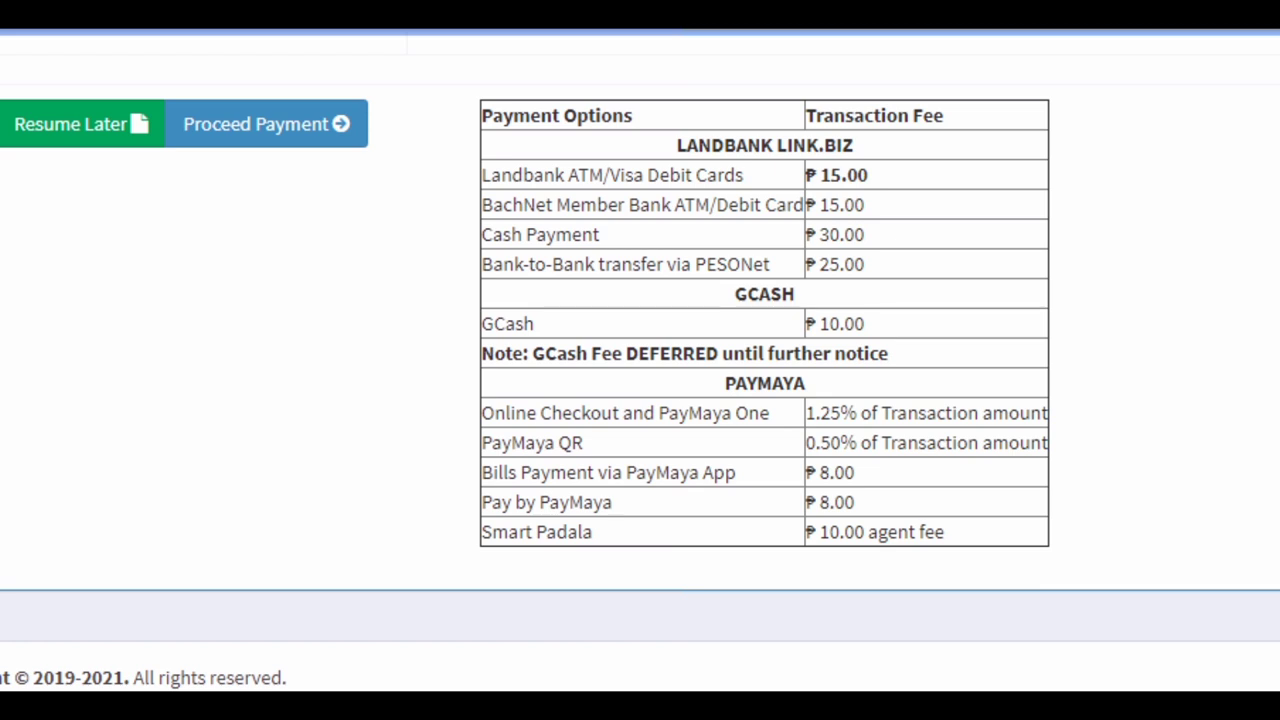
{"action": "left_click", "coordinate": [250, 124]}
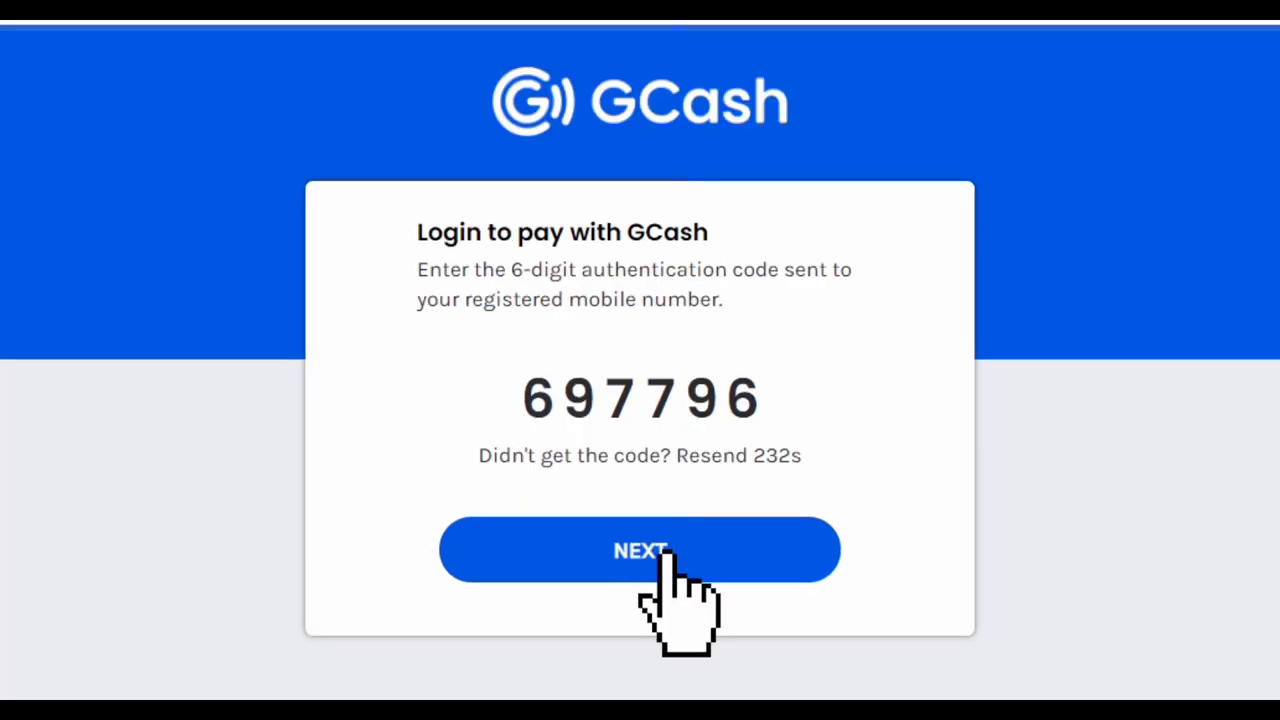
{"action": "left_click", "coordinate": [665, 553]}
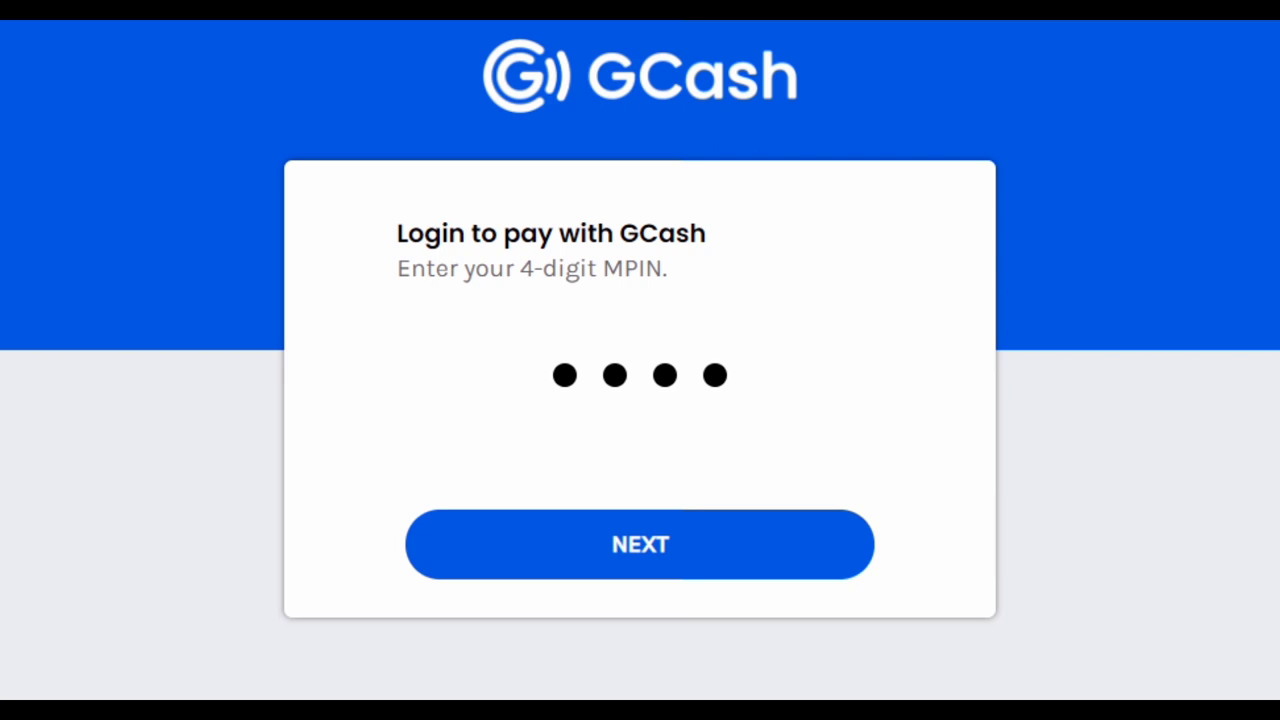
{"action": "left_click", "coordinate": [578, 556]}
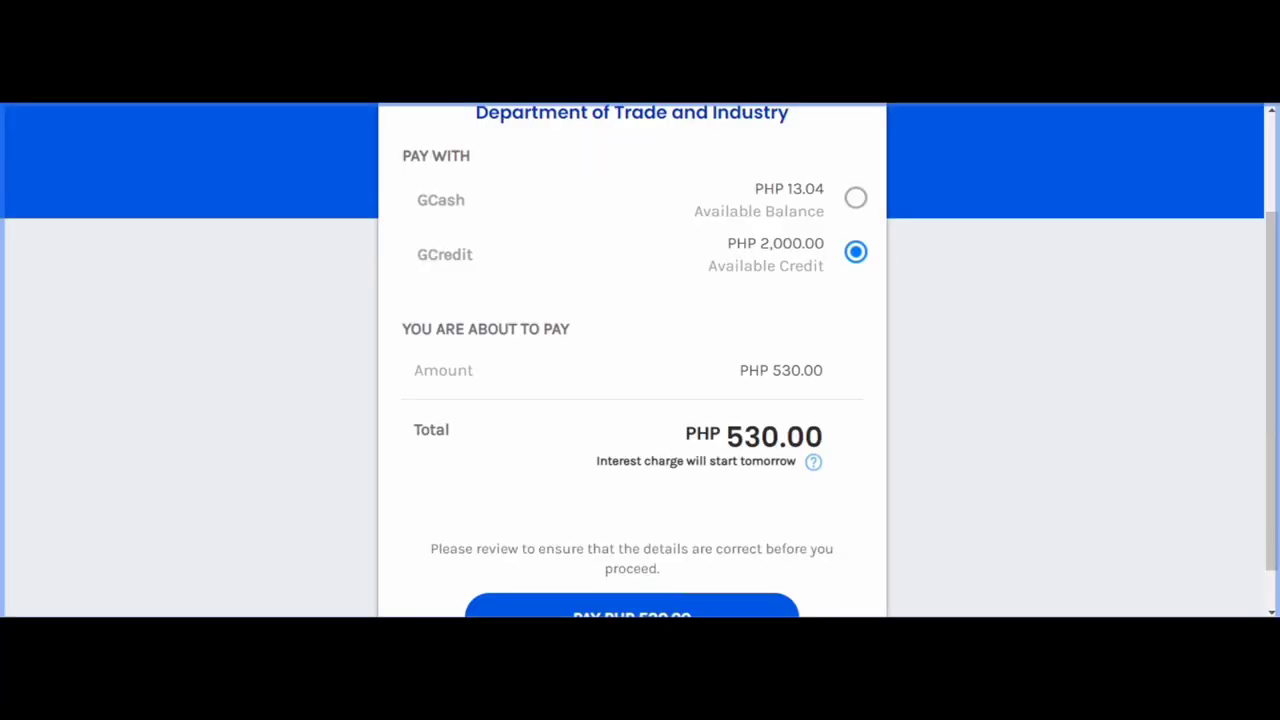